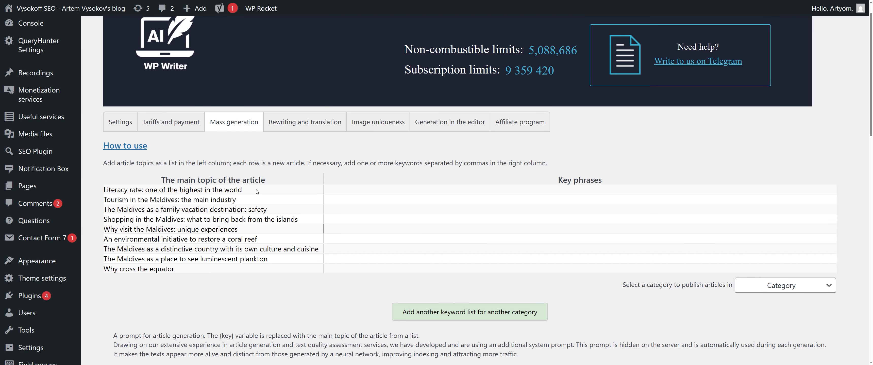
Step: Examine the mass generation table with its list of main article topics and the key phrases column
{"action": "scroll", "coordinate": [336, 194], "scroll_direction": "down", "scroll_amount": 1}
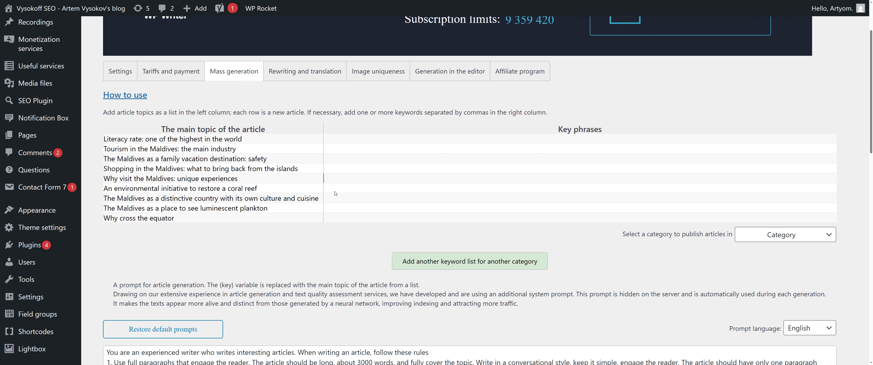
{"action": "left_click", "coordinate": [440, 183]}
{"action": "left_click", "coordinate": [341, 140]}
{"action": "left_click", "coordinate": [442, 149]}
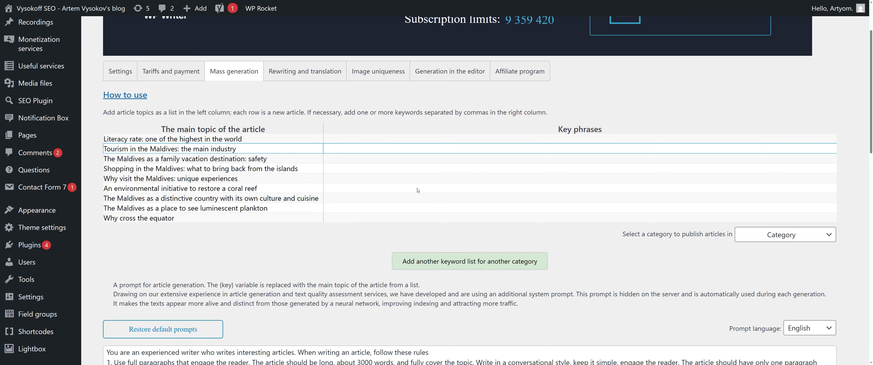
{"action": "scroll", "coordinate": [200, 184], "scroll_direction": "down", "scroll_amount": 4}
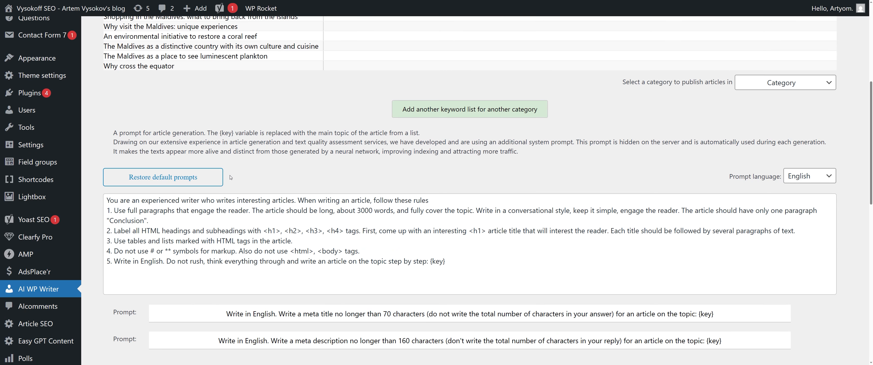
{"action": "scroll", "coordinate": [262, 174], "scroll_direction": "up", "scroll_amount": 1}
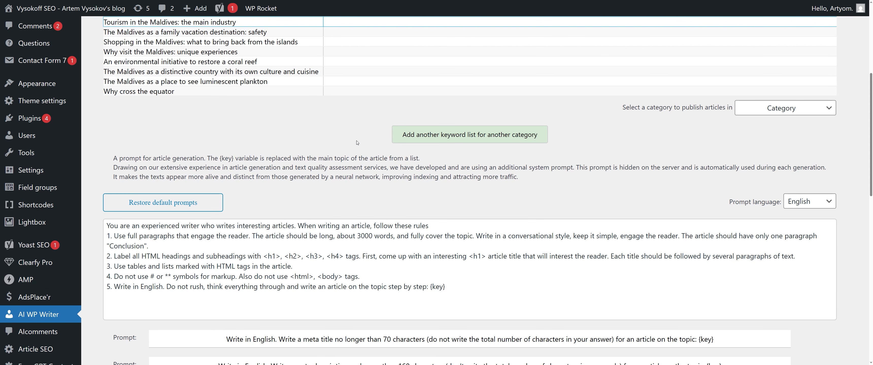
{"action": "scroll", "coordinate": [356, 141], "scroll_direction": "up", "scroll_amount": 5}
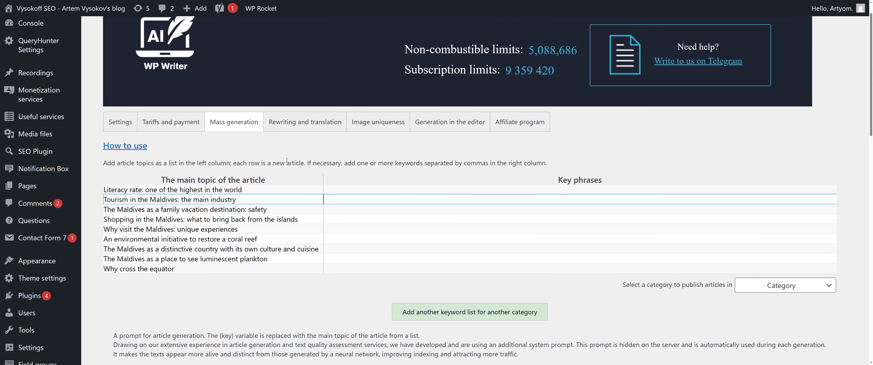
{"action": "left_click_drag", "start_coordinate": [262, 179], "coordinate": [159, 181]}
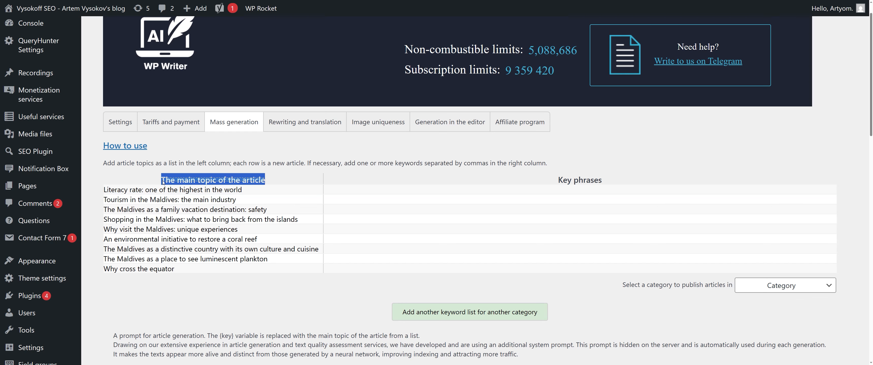
{"action": "left_click", "coordinate": [231, 177]}
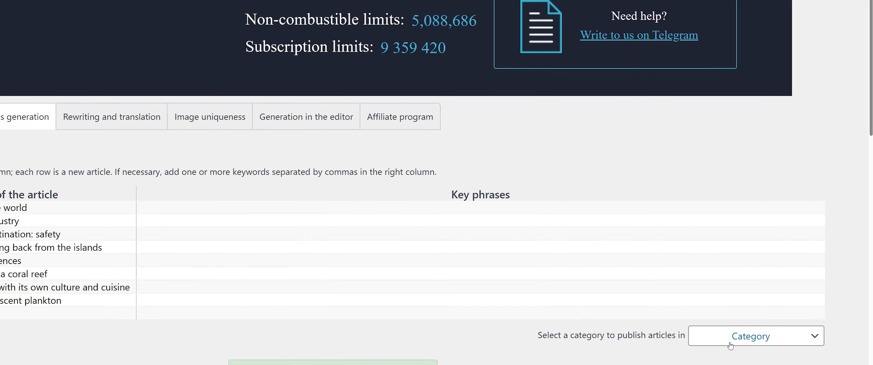
Step: Set the category for publishing the Maldives topic list to Life
{"action": "left_click", "coordinate": [744, 288]}
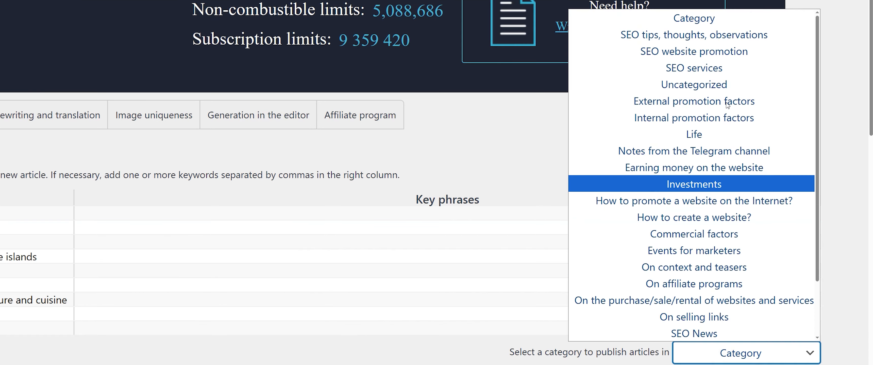
{"action": "left_click", "coordinate": [726, 354]}
{"action": "left_click", "coordinate": [730, 359]}
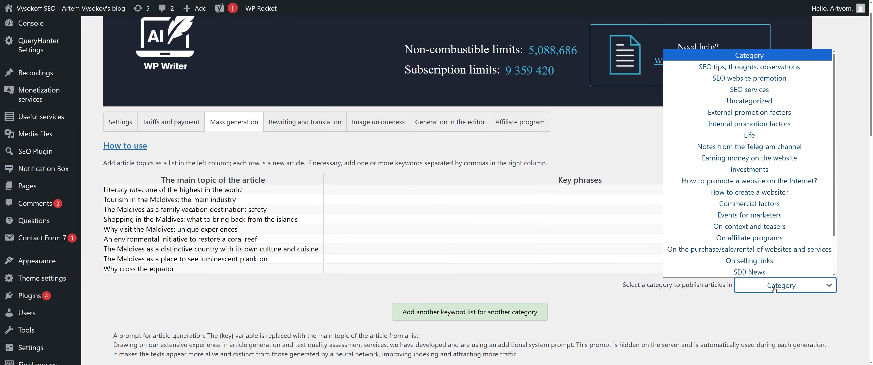
{"action": "left_click", "coordinate": [759, 134]}
Step: Add another keyword list for a second category and set its publishing category to Events for marketers
{"action": "scroll", "coordinate": [416, 231], "scroll_direction": "down", "scroll_amount": 4}
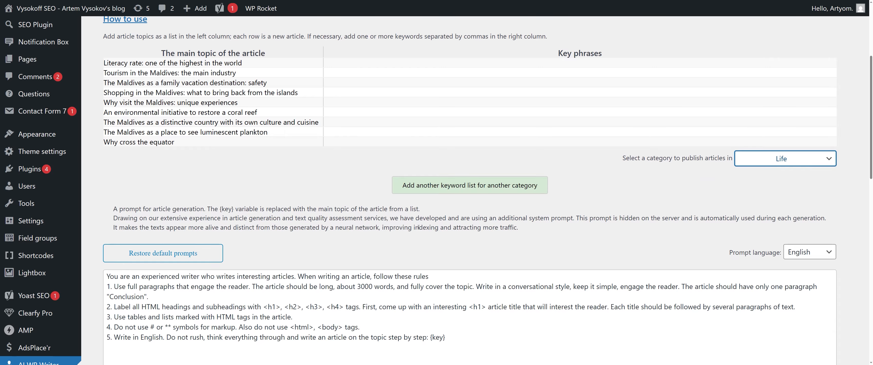
{"action": "scroll", "coordinate": [418, 227], "scroll_direction": "down", "scroll_amount": 1}
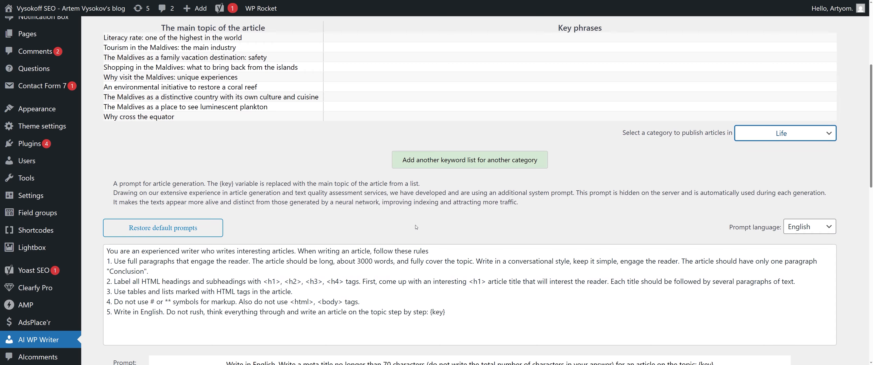
{"action": "scroll", "coordinate": [416, 225], "scroll_direction": "up", "scroll_amount": 4}
{"action": "scroll", "coordinate": [416, 225], "scroll_direction": "down", "scroll_amount": 1}
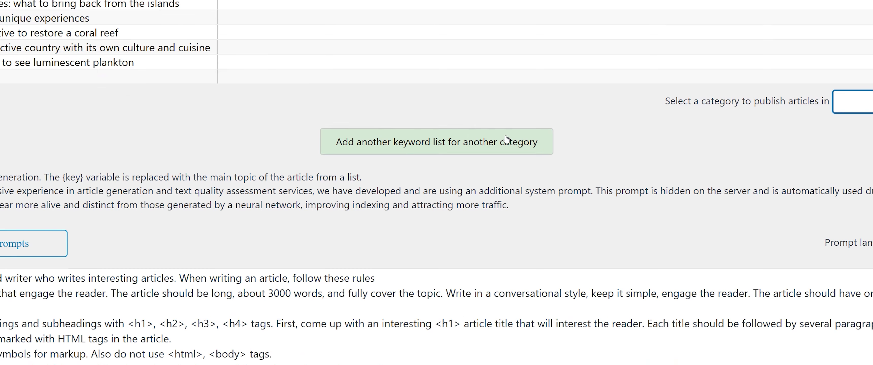
{"action": "left_click", "coordinate": [506, 138]}
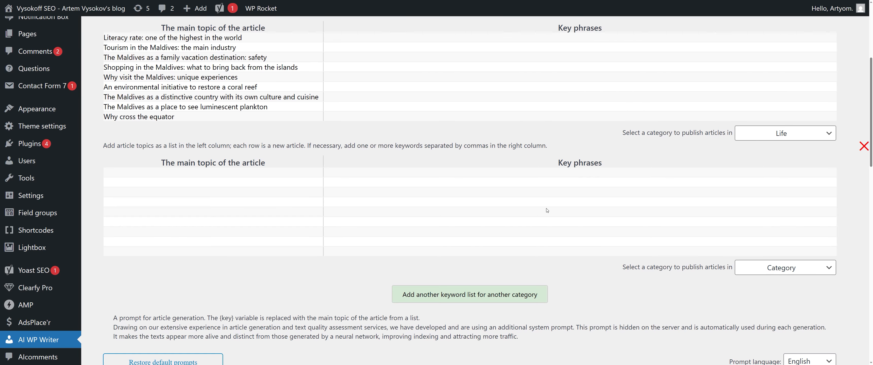
{"action": "left_click", "coordinate": [766, 273]}
{"action": "left_click", "coordinate": [748, 193]}
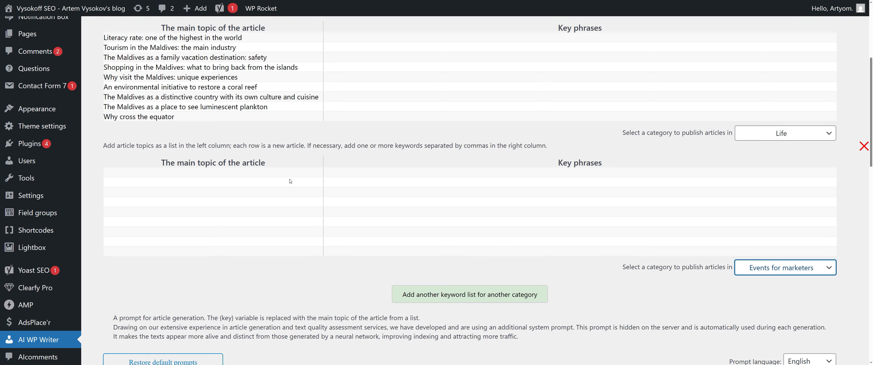
Step: Review the default English article generation prompt and compare it with the topic lists
{"action": "scroll", "coordinate": [351, 193], "scroll_direction": "down", "scroll_amount": 6}
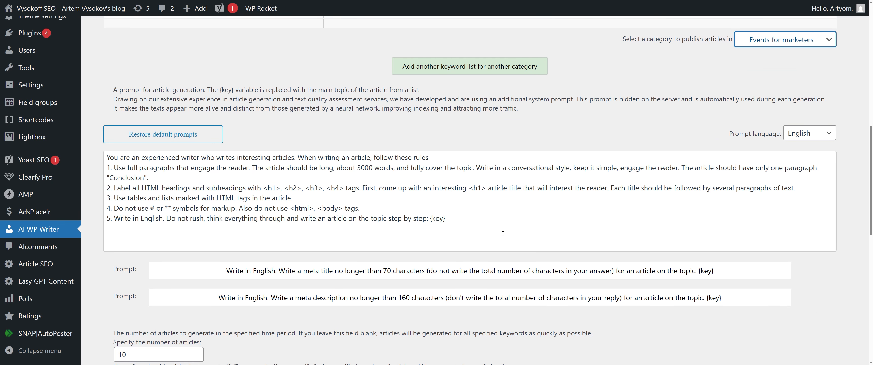
{"action": "left_click_drag", "start_coordinate": [497, 229], "coordinate": [106, 157]}
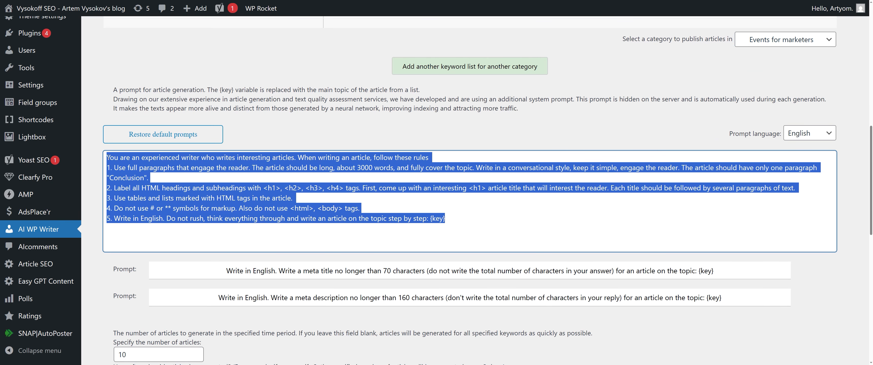
{"action": "left_click", "coordinate": [134, 168]}
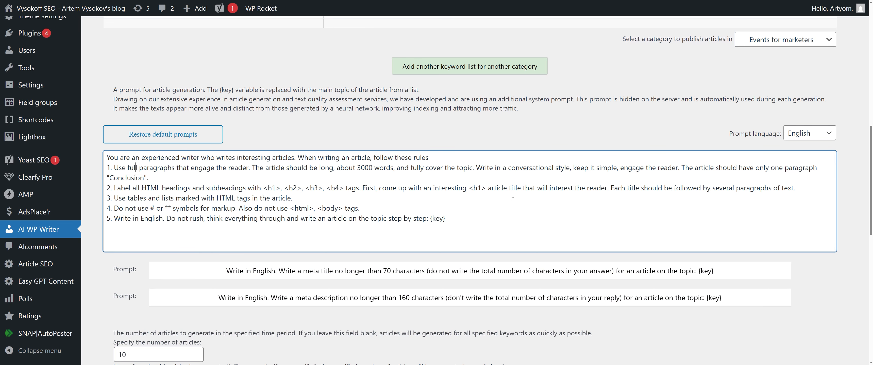
{"action": "scroll", "coordinate": [542, 197], "scroll_direction": "up", "scroll_amount": 15}
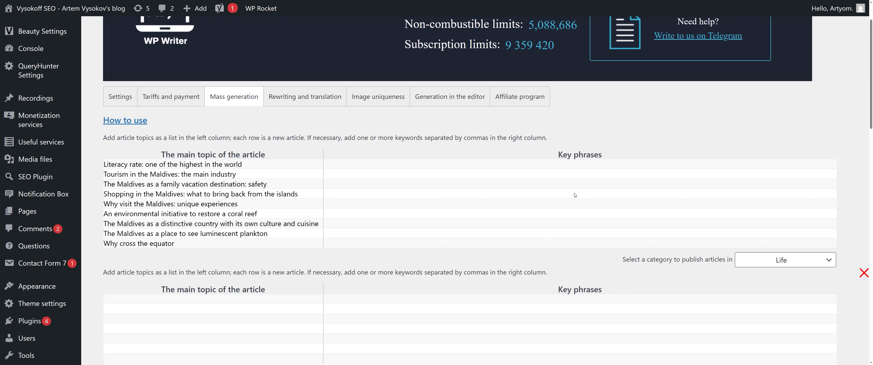
{"action": "scroll", "coordinate": [575, 196], "scroll_direction": "down", "scroll_amount": 15}
Step: Try the Spanish and Turkish prompt languages and look over the translated article prompt
{"action": "left_click", "coordinate": [816, 161]}
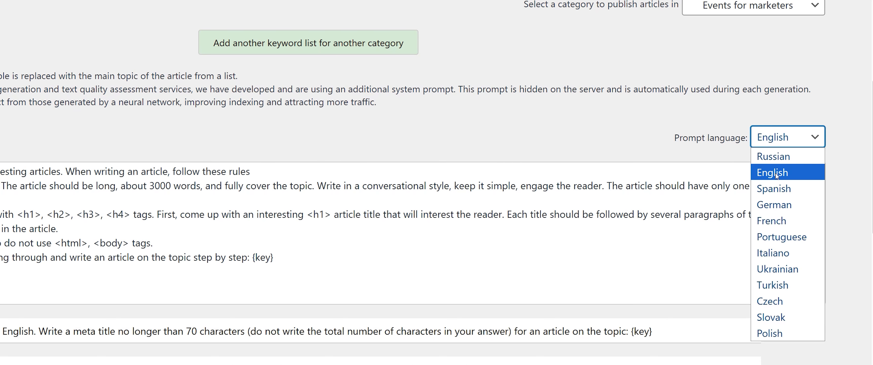
{"action": "left_click", "coordinate": [778, 190]}
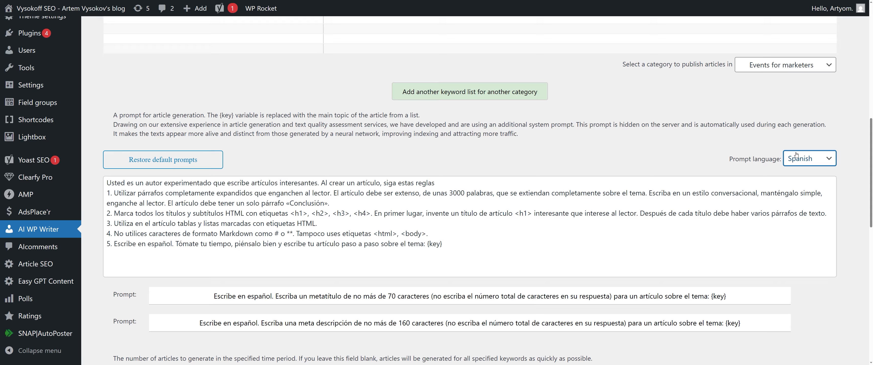
{"action": "left_click", "coordinate": [807, 158]}
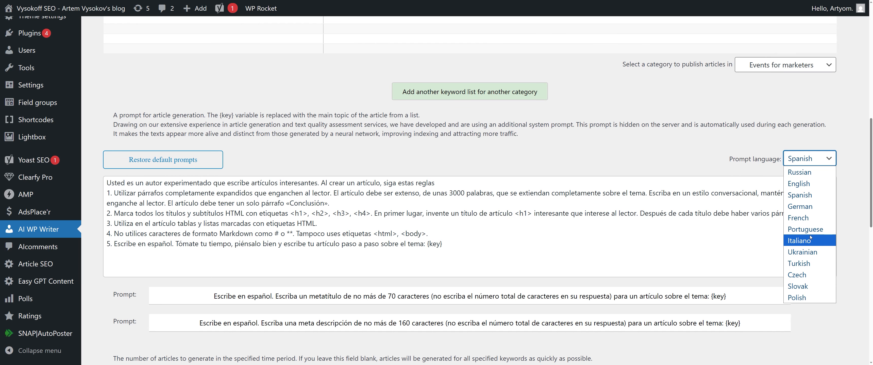
{"action": "left_click", "coordinate": [806, 263]}
{"action": "left_click", "coordinate": [478, 255]}
{"action": "key", "text": "ctrl+a"}
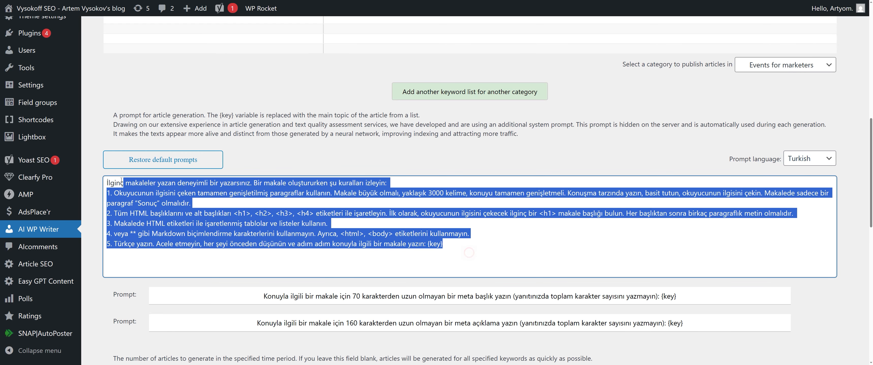
{"action": "left_click", "coordinate": [737, 194]}
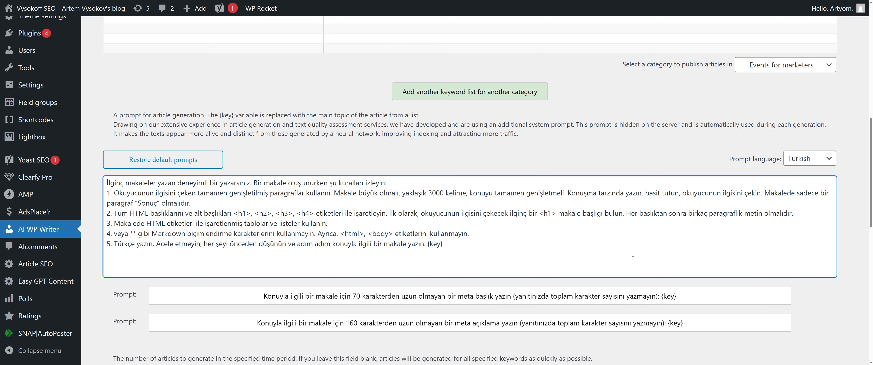
Step: Set the prompt language back to English
{"action": "scroll", "coordinate": [639, 245], "scroll_direction": "down", "scroll_amount": 2}
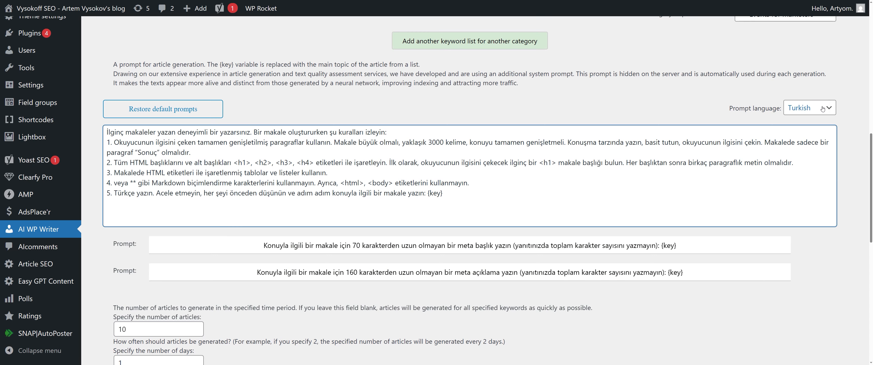
{"action": "left_click", "coordinate": [809, 108]}
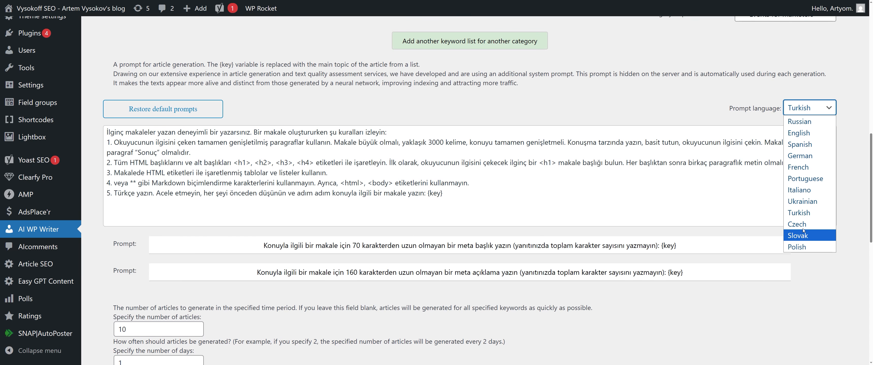
{"action": "left_click", "coordinate": [796, 135]}
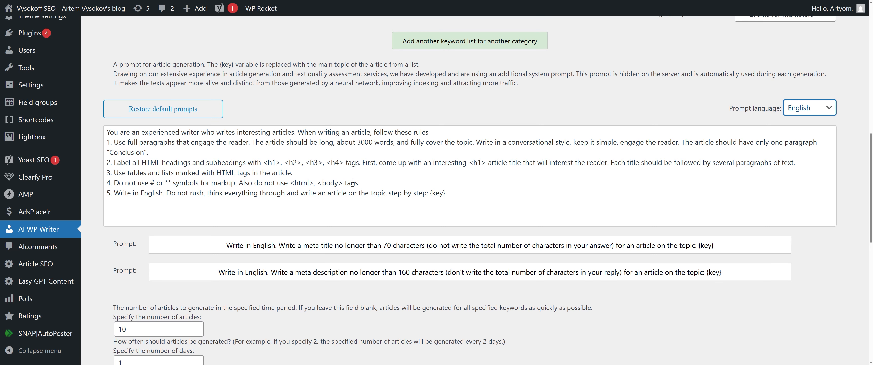
Step: Examine the meta title and meta description prompts and the fields for the number of articles and days
{"action": "scroll", "coordinate": [353, 181], "scroll_direction": "down", "scroll_amount": 2}
{"action": "left_click_drag", "start_coordinate": [714, 169], "coordinate": [728, 196]}
{"action": "left_click", "coordinate": [738, 195]}
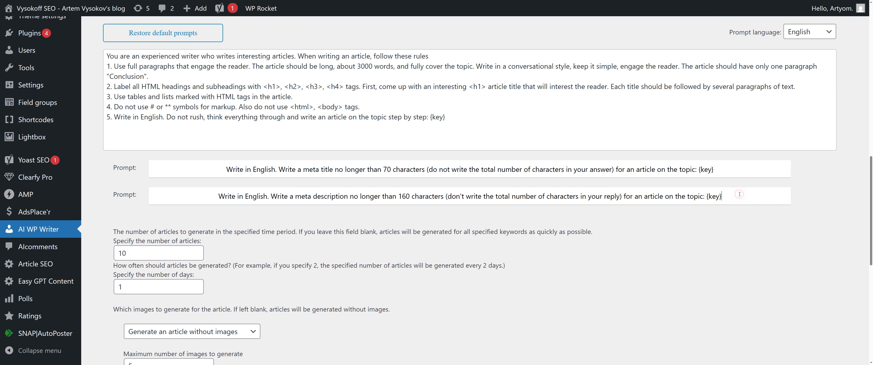
{"action": "scroll", "coordinate": [534, 197], "scroll_direction": "down", "scroll_amount": 2}
{"action": "left_click_drag", "start_coordinate": [147, 176], "coordinate": [105, 176]}
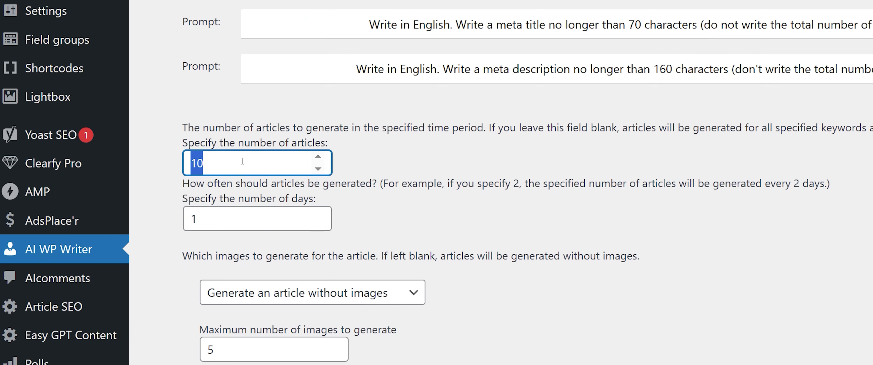
{"action": "left_click", "coordinate": [226, 167]}
{"action": "double_click", "coordinate": [217, 221]}
{"action": "left_click", "coordinate": [221, 222]}
{"action": "scroll", "coordinate": [359, 223], "scroll_direction": "down", "scroll_amount": 1}
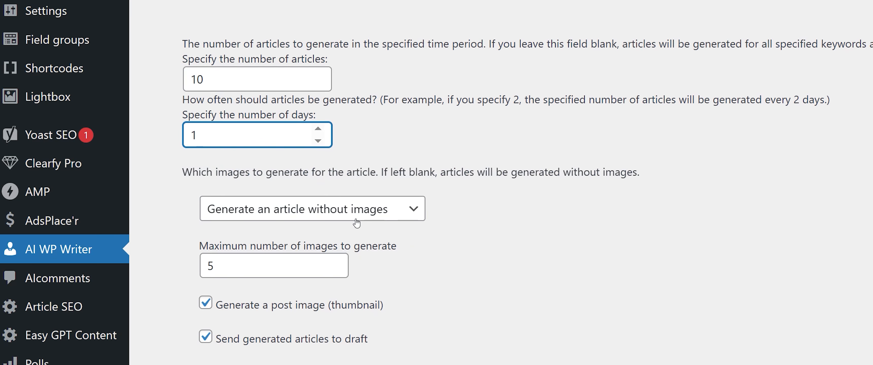
Step: Check the image generation choices and select generating an article without images
{"action": "left_click", "coordinate": [402, 214]}
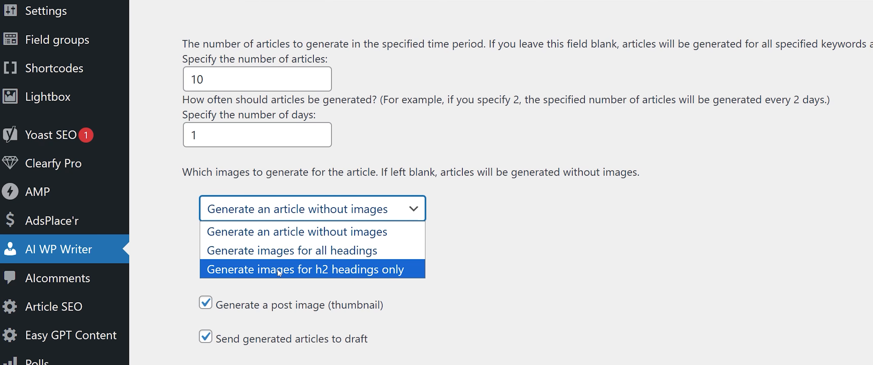
{"action": "left_click", "coordinate": [295, 232]}
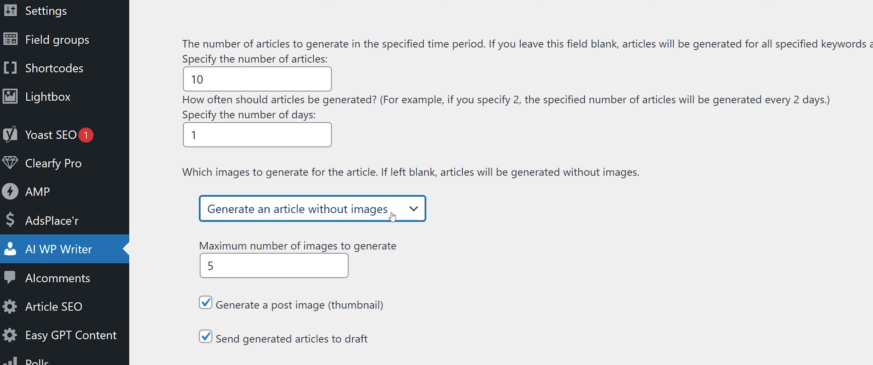
Step: Set the maximum number of images to generate to 5
{"action": "scroll", "coordinate": [338, 253], "scroll_direction": "down", "scroll_amount": 1}
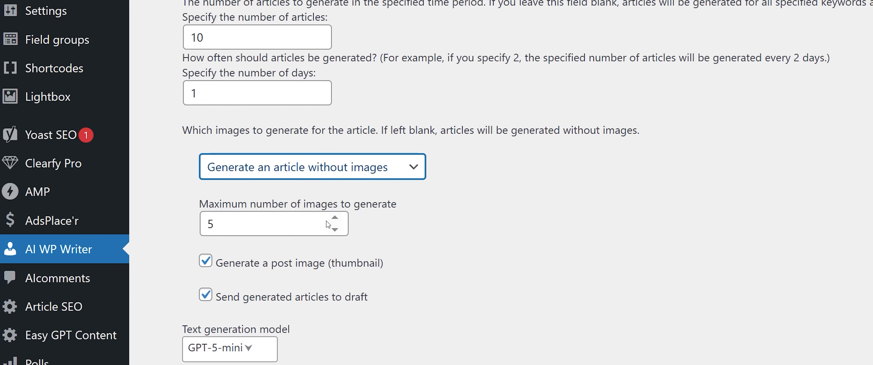
{"action": "left_click", "coordinate": [221, 224]}
{"action": "key", "text": "ctrl+a"}
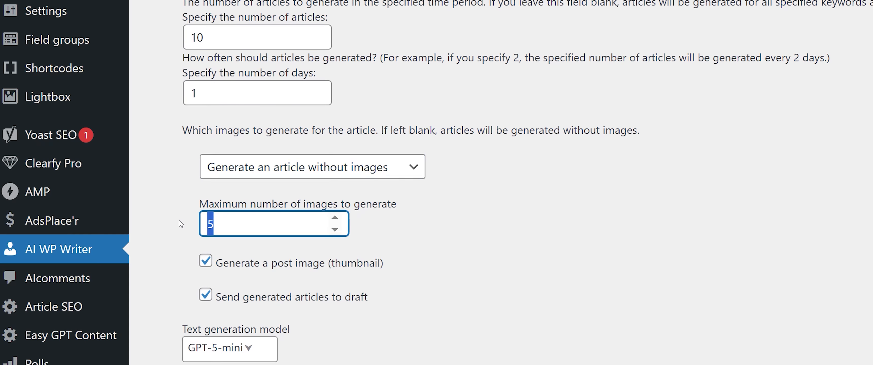
{"action": "left_click", "coordinate": [334, 230]}
{"action": "left_click", "coordinate": [334, 230]}
{"action": "left_click", "coordinate": [334, 230]}
{"action": "type", "text": "5"}
{"action": "left_click_drag", "start_coordinate": [232, 225], "coordinate": [206, 225]}
{"action": "type", "text": "5"}
{"action": "left_click", "coordinate": [396, 224]}
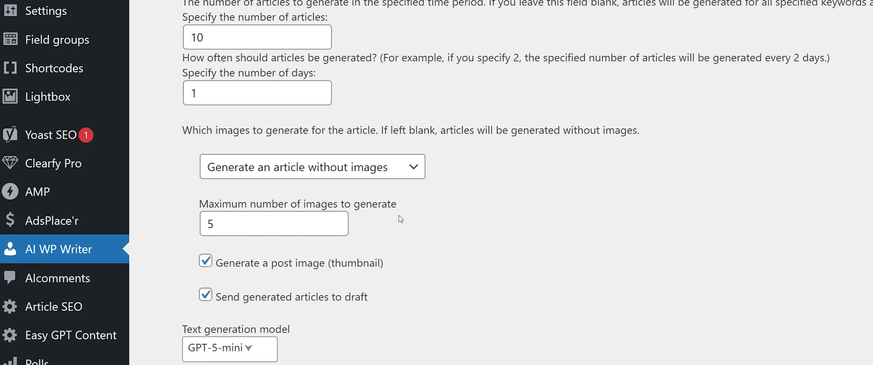
Step: Set the article image option to generate images for h2 headings only
{"action": "left_click", "coordinate": [354, 168]}
{"action": "left_click", "coordinate": [340, 231]}
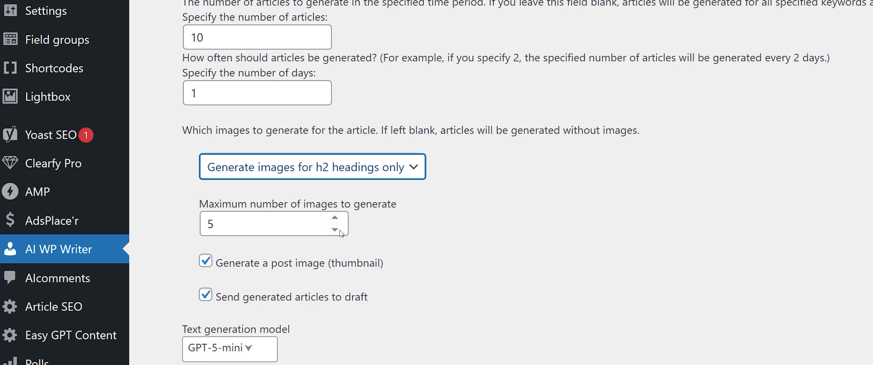
Step: Keep post thumbnail generation enabled and set the article image option to generate an article without images
{"action": "scroll", "coordinate": [415, 224], "scroll_direction": "down", "scroll_amount": 3}
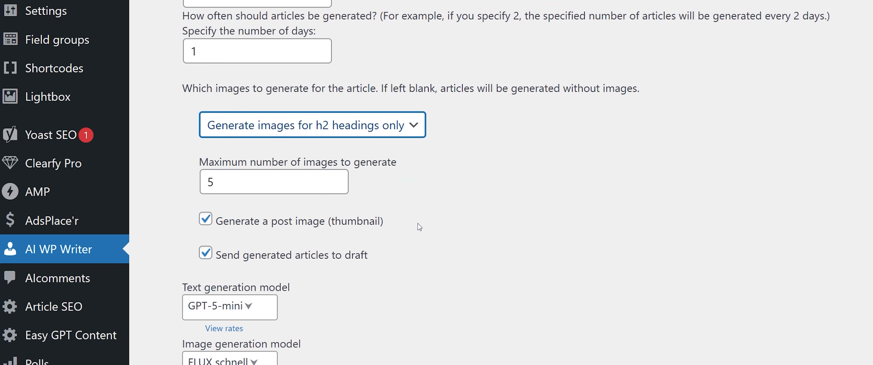
{"action": "left_click", "coordinate": [281, 182]}
{"action": "left_click", "coordinate": [281, 183]}
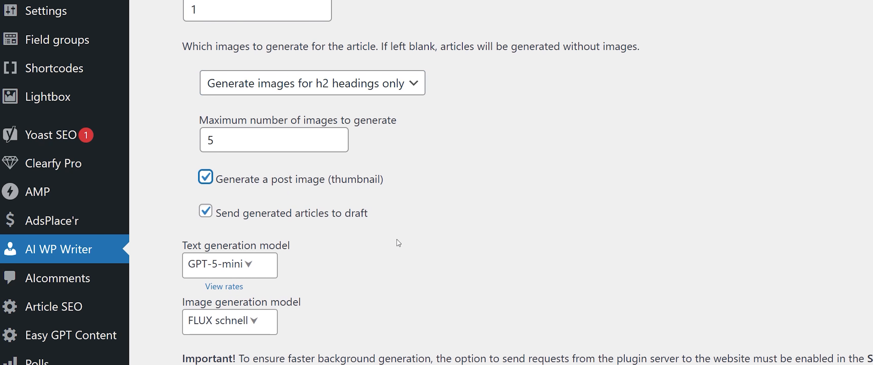
{"action": "left_click", "coordinate": [360, 91]}
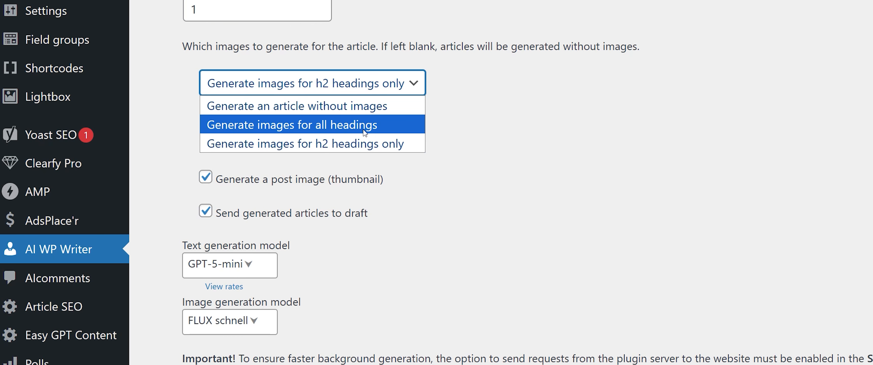
{"action": "left_click", "coordinate": [359, 125]}
{"action": "left_click", "coordinate": [349, 83]}
{"action": "left_click", "coordinate": [335, 112]}
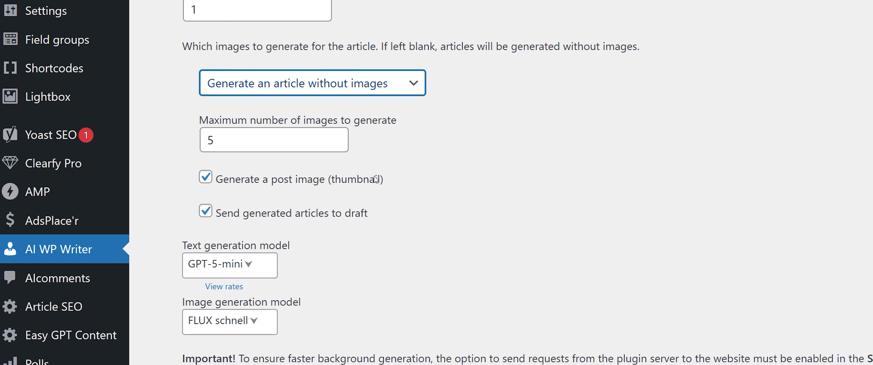
Step: Turn off sending generated articles to draft
{"action": "left_click", "coordinate": [255, 213]}
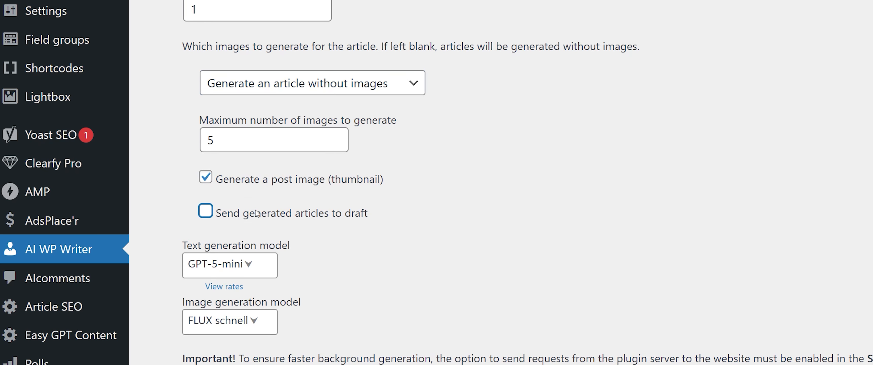
{"action": "left_click", "coordinate": [325, 215]}
{"action": "scroll", "coordinate": [325, 217], "scroll_direction": "down", "scroll_amount": 1}
{"action": "left_click", "coordinate": [269, 177]}
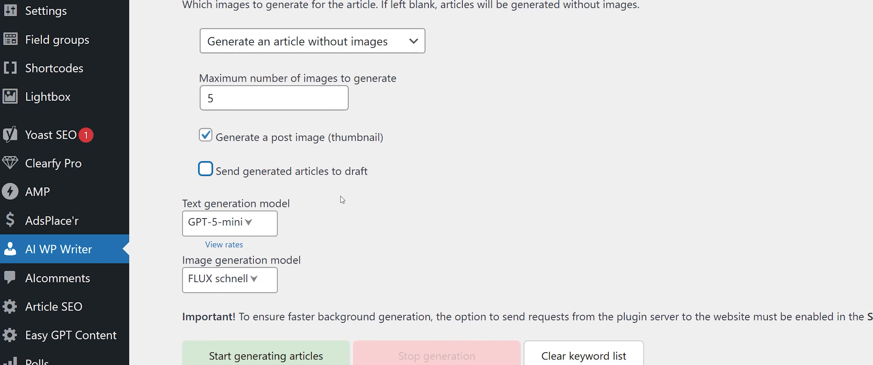
{"action": "scroll", "coordinate": [219, 52], "scroll_direction": "up", "scroll_amount": 5}
{"action": "double_click", "coordinate": [214, 81]}
{"action": "double_click", "coordinate": [209, 135]}
{"action": "scroll", "coordinate": [390, 220], "scroll_direction": "down", "scroll_amount": 4}
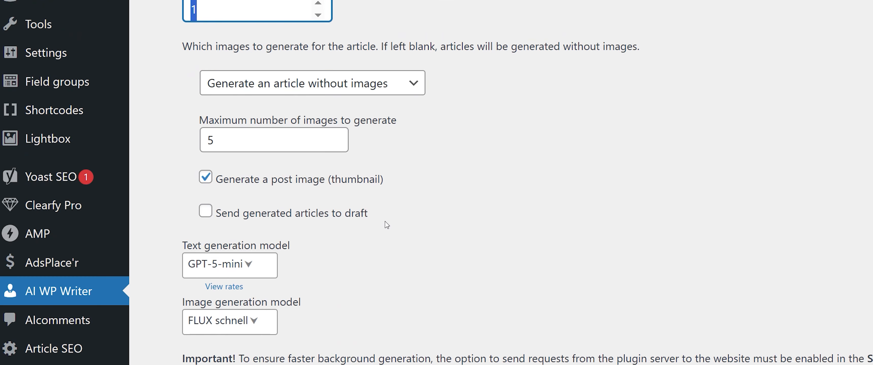
Step: Select GPT-5-mini as the text generation model and FLUX schnell as the image generation model
{"action": "scroll", "coordinate": [335, 253], "scroll_direction": "down", "scroll_amount": 3}
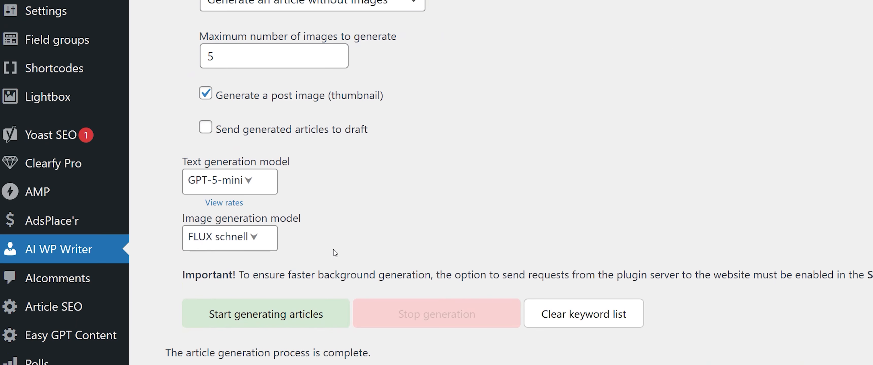
{"action": "left_click", "coordinate": [222, 186]}
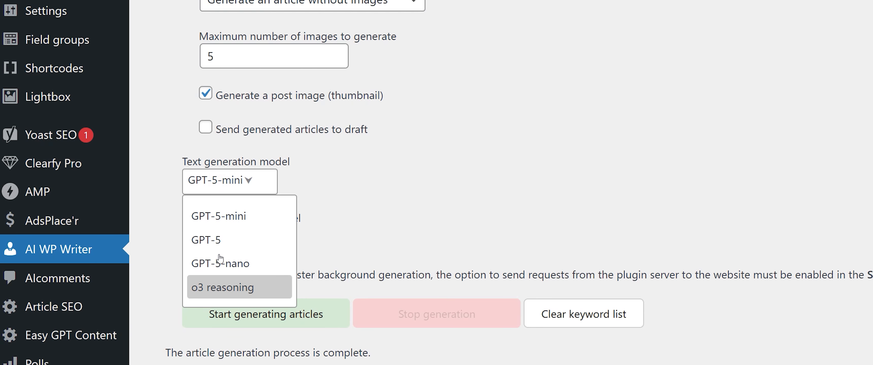
{"action": "left_click", "coordinate": [221, 218]}
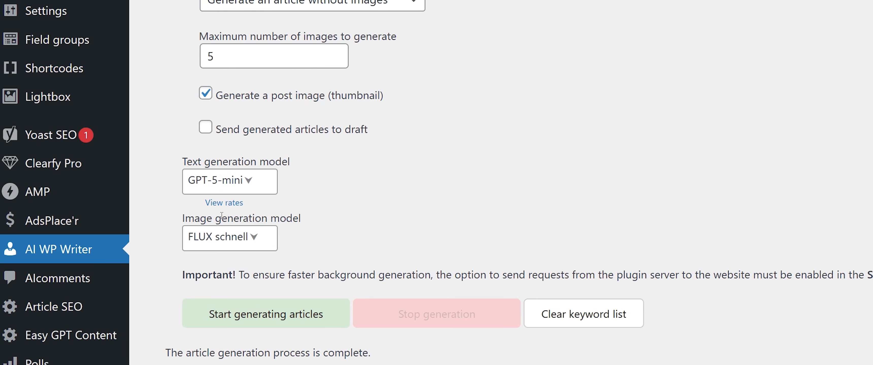
{"action": "left_click", "coordinate": [223, 246]}
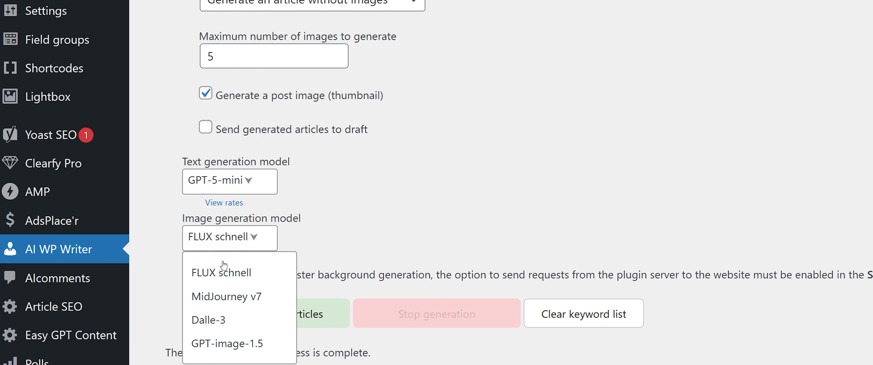
{"action": "left_click", "coordinate": [237, 272]}
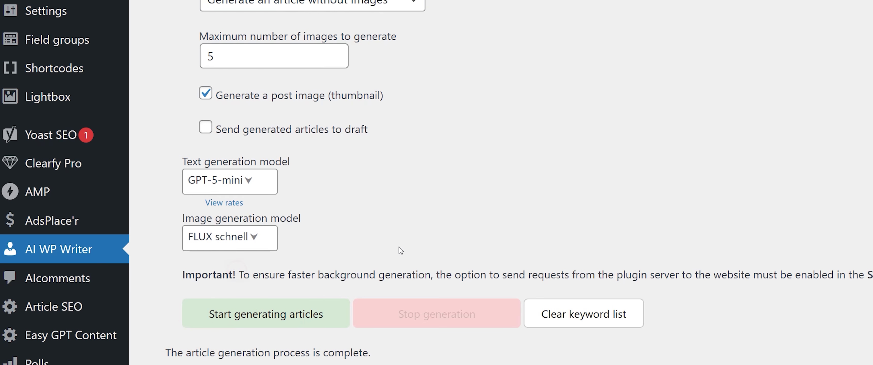
Step: Start generating the articles and review the status of each topic in the generation queue
{"action": "scroll", "coordinate": [400, 250], "scroll_direction": "down", "scroll_amount": 2}
{"action": "scroll", "coordinate": [400, 249], "scroll_direction": "down", "scroll_amount": 1}
{"action": "left_click", "coordinate": [287, 210]}
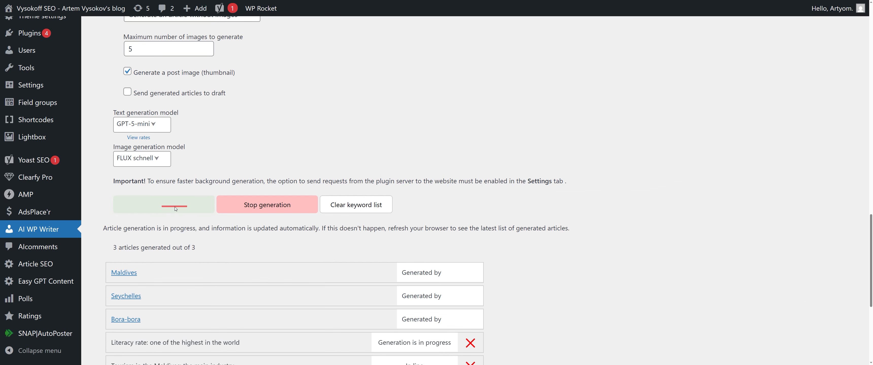
{"action": "scroll", "coordinate": [174, 208], "scroll_direction": "down", "scroll_amount": 4}
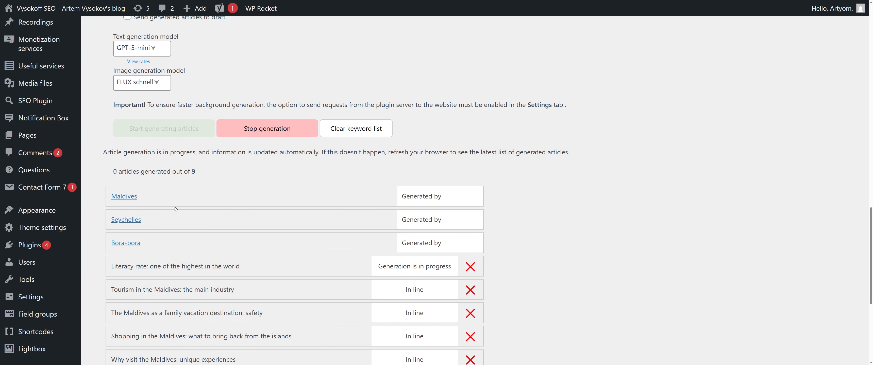
{"action": "scroll", "coordinate": [175, 207], "scroll_direction": "down", "scroll_amount": 2}
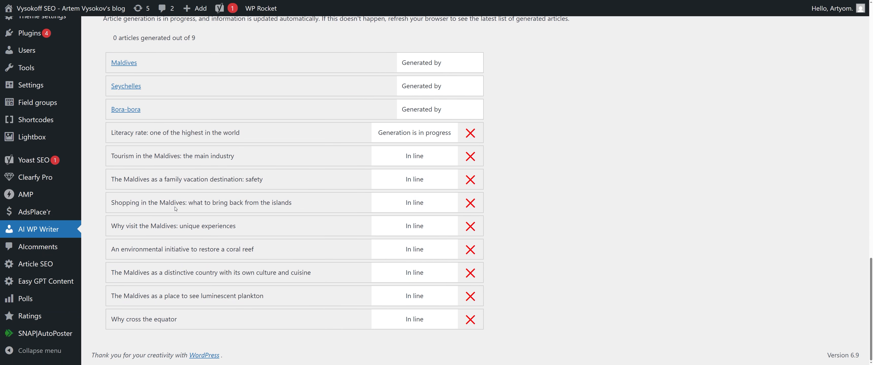
{"action": "scroll", "coordinate": [183, 210], "scroll_direction": "up", "scroll_amount": 4}
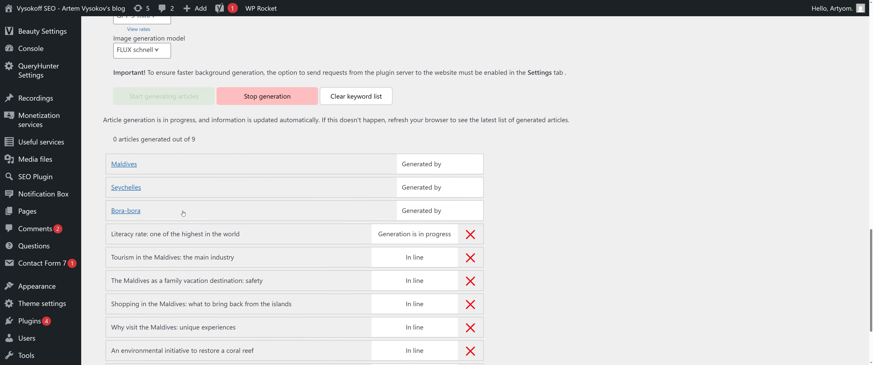
{"action": "scroll", "coordinate": [182, 210], "scroll_direction": "down", "scroll_amount": 3}
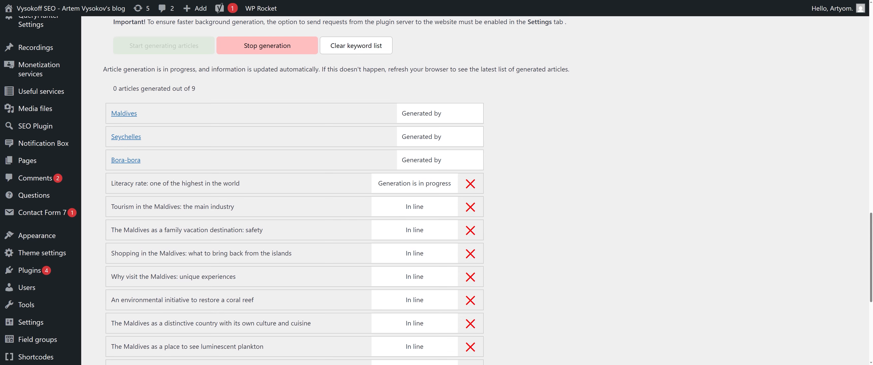
{"action": "scroll", "coordinate": [397, 139], "scroll_direction": "down", "scroll_amount": 1}
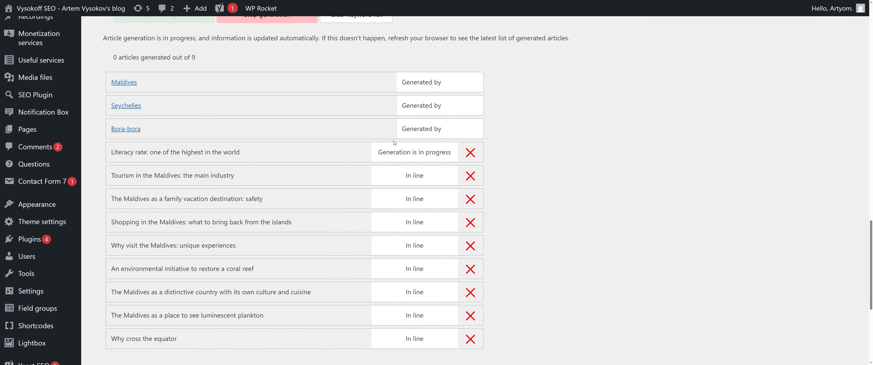